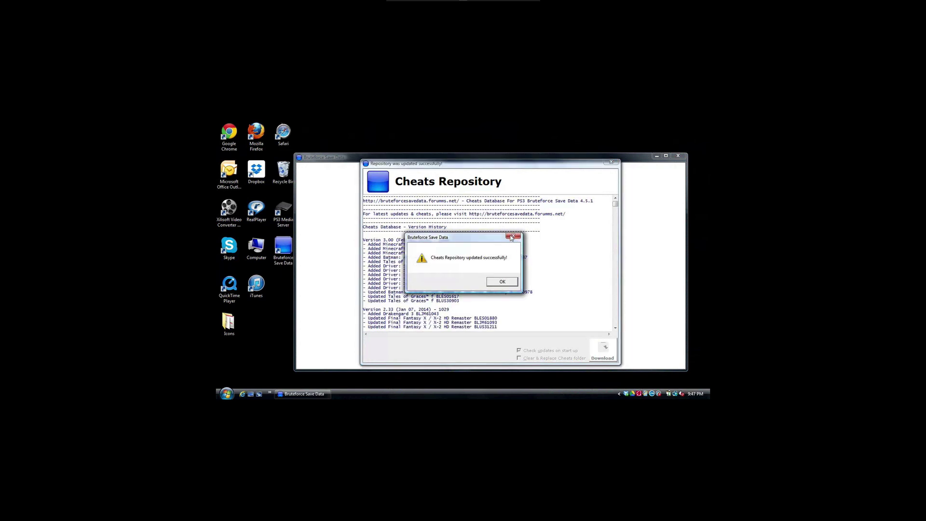
Step: Dismiss the cheats repository update message and close the Cheats Repository window
{"action": "left_click", "coordinate": [511, 237]}
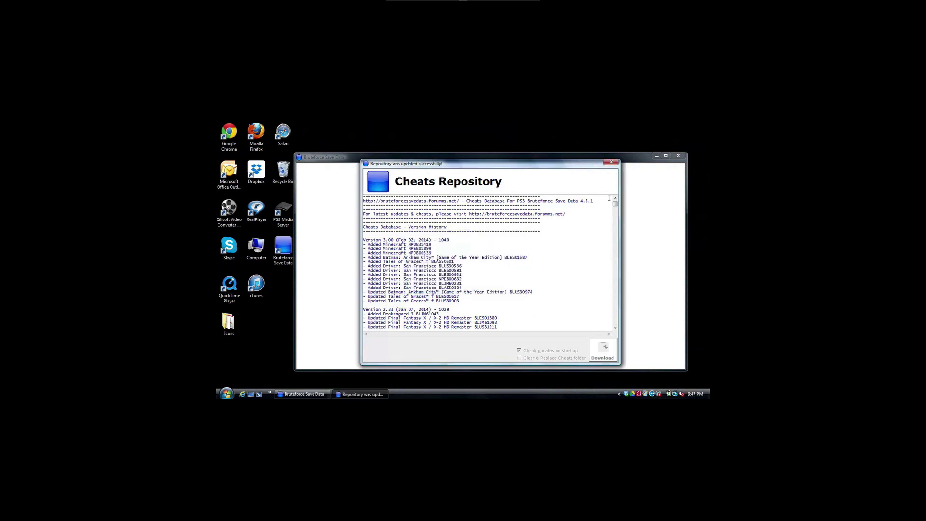
{"action": "left_click", "coordinate": [611, 162]}
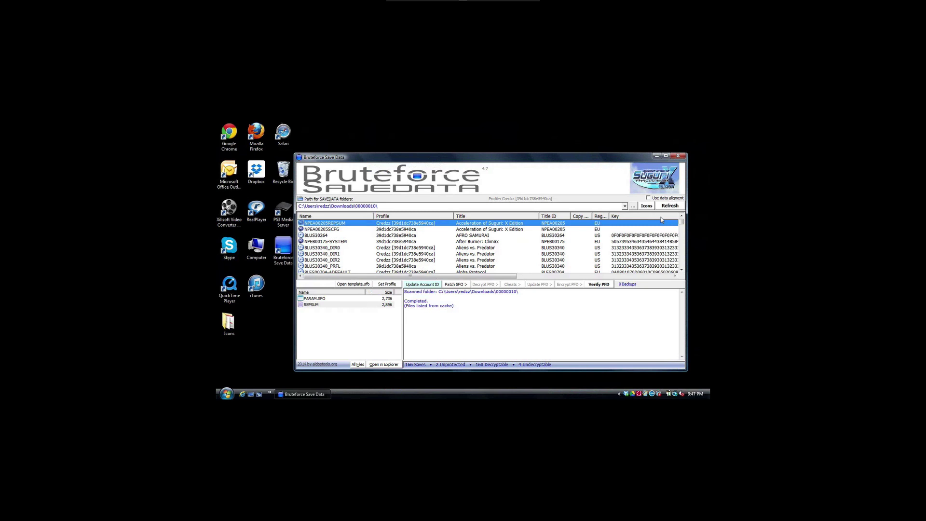
Step: Look through the save data list, examining the titles, title IDs, copy protection and keys down to the Call of Duty saves
{"action": "left_click", "coordinate": [676, 273]}
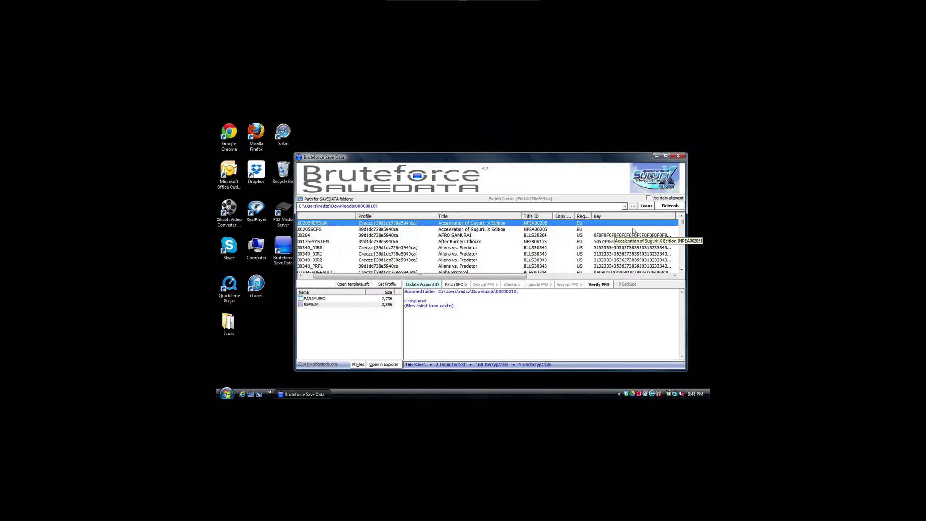
{"action": "left_click", "coordinate": [682, 270]}
{"action": "left_click", "coordinate": [681, 269]}
{"action": "left_click", "coordinate": [682, 270]}
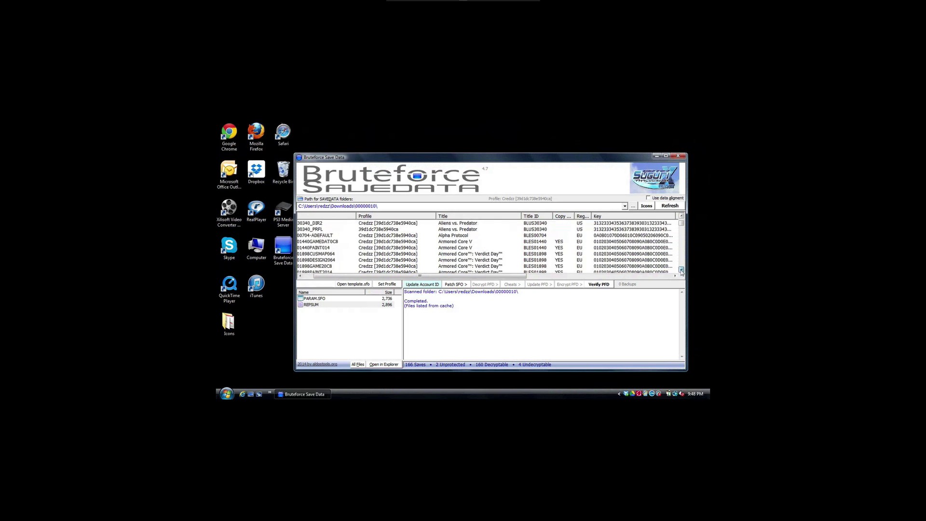
{"action": "left_click", "coordinate": [681, 270]}
{"action": "left_click", "coordinate": [682, 269]}
{"action": "left_click", "coordinate": [681, 270]}
{"action": "left_click", "coordinate": [681, 270]}
{"action": "left_click", "coordinate": [681, 270]}
{"action": "left_click", "coordinate": [682, 270]}
{"action": "left_click", "coordinate": [682, 270]}
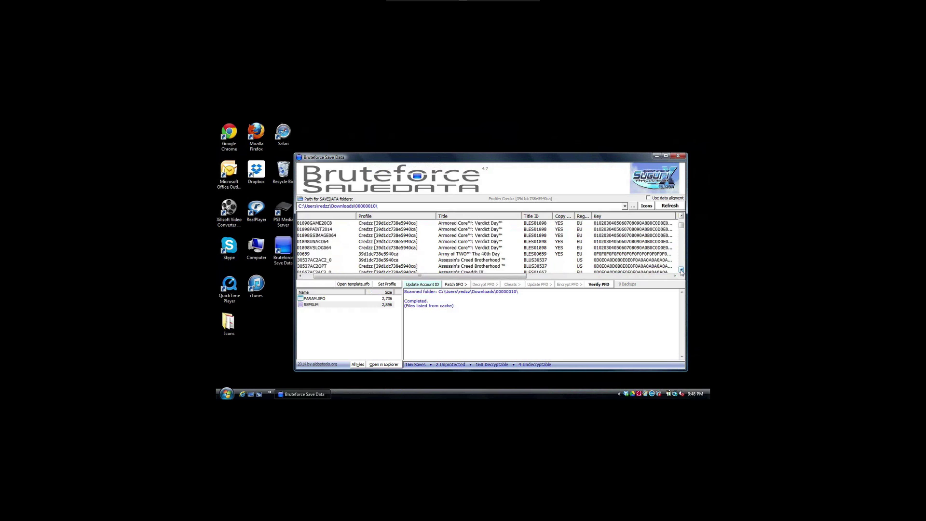
{"action": "left_click", "coordinate": [682, 269]}
{"action": "left_click", "coordinate": [682, 269]}
{"action": "left_click", "coordinate": [682, 270]}
{"action": "left_click", "coordinate": [681, 270]}
{"action": "left_click", "coordinate": [682, 270]}
{"action": "left_click", "coordinate": [682, 269]}
{"action": "left_click", "coordinate": [682, 270]}
{"action": "left_click", "coordinate": [681, 270]}
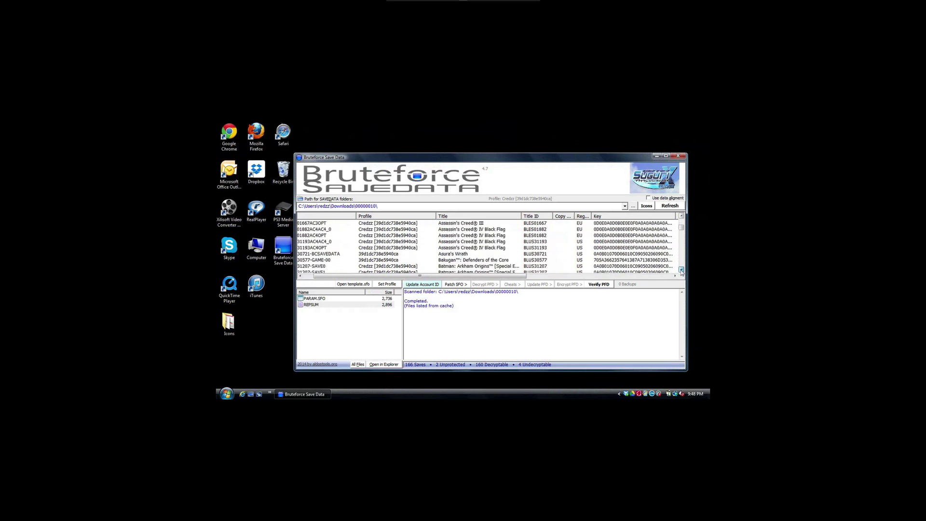
{"action": "left_click", "coordinate": [682, 270]}
{"action": "left_click", "coordinate": [682, 269]}
{"action": "left_click", "coordinate": [682, 270]}
{"action": "left_click", "coordinate": [681, 270]}
{"action": "left_click", "coordinate": [682, 270]}
{"action": "left_click", "coordinate": [681, 270]}
{"action": "left_click", "coordinate": [682, 270]}
{"action": "left_click", "coordinate": [682, 270]}
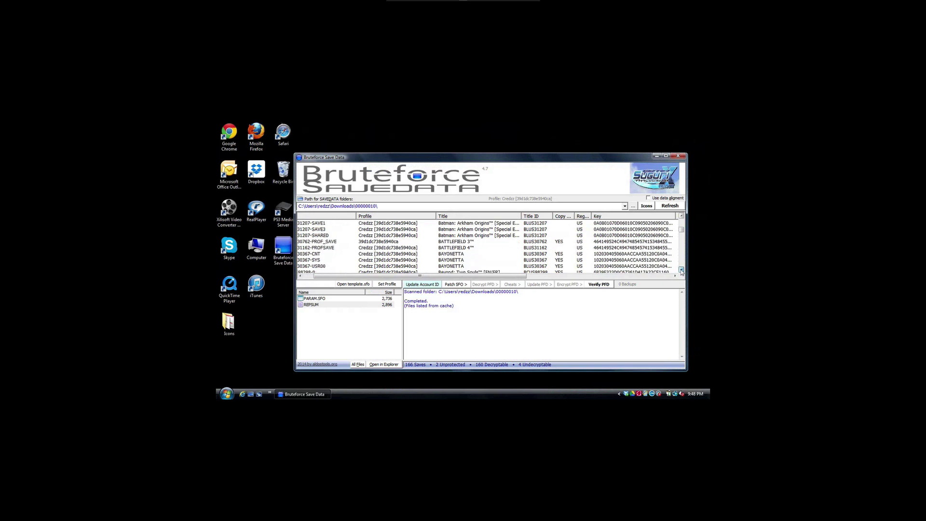
{"action": "left_click", "coordinate": [682, 270]}
{"action": "left_click", "coordinate": [682, 270]}
{"action": "left_click", "coordinate": [681, 269]}
{"action": "left_click", "coordinate": [681, 270]}
{"action": "left_click", "coordinate": [682, 270]}
{"action": "left_click", "coordinate": [681, 270]}
{"action": "left_click", "coordinate": [682, 269]}
{"action": "left_click", "coordinate": [681, 270]}
{"action": "left_click", "coordinate": [681, 270]}
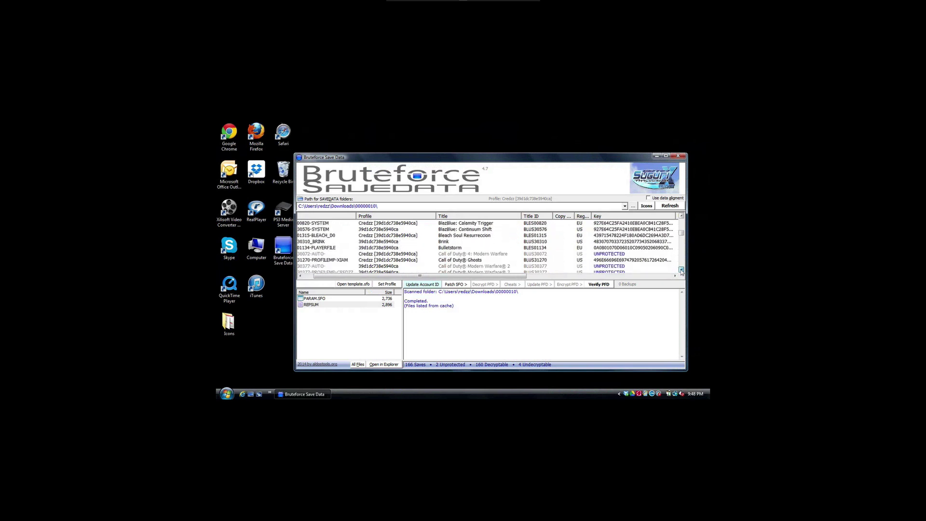
{"action": "left_click", "coordinate": [682, 270]}
{"action": "left_click", "coordinate": [682, 270]}
{"action": "left_click", "coordinate": [682, 269]}
{"action": "left_click", "coordinate": [681, 218]}
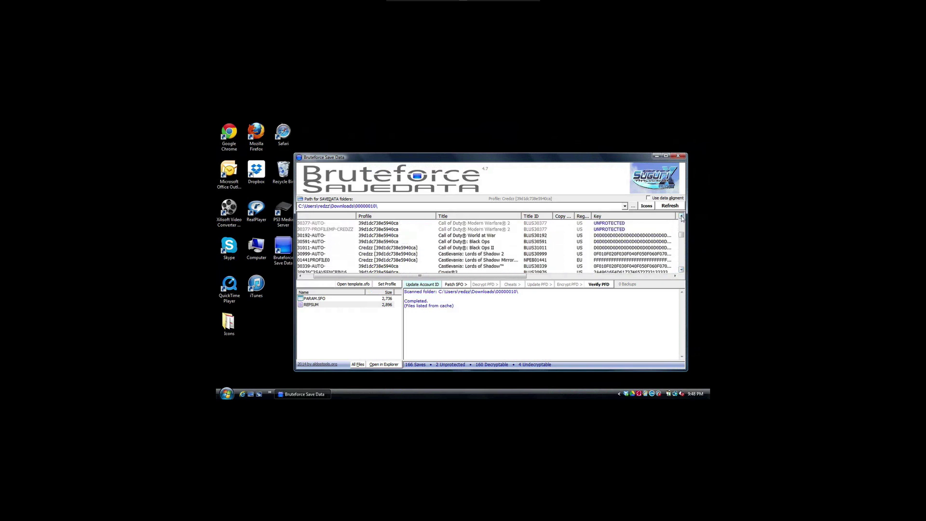
{"action": "left_click", "coordinate": [682, 218]}
{"action": "left_click", "coordinate": [682, 218]}
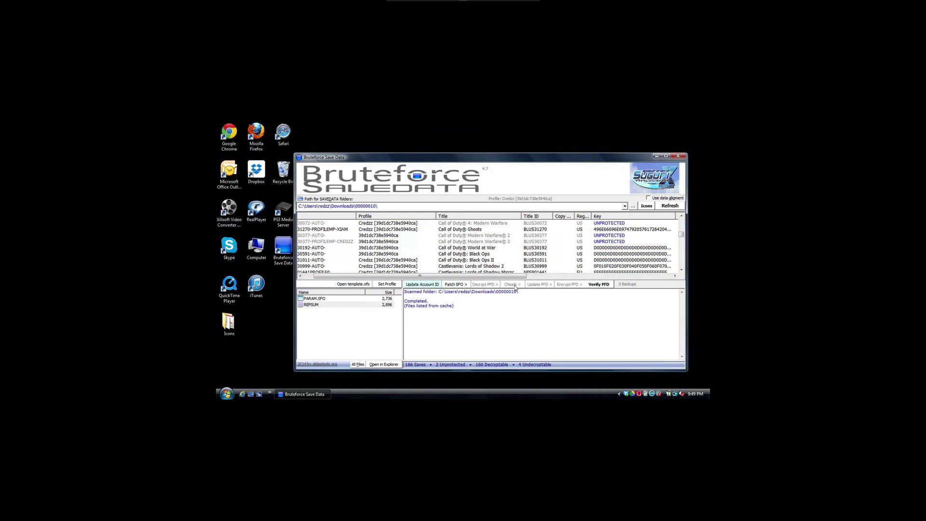
Step: Select the BLUS30377-AUTO- save of Call of Duty: Modern Warfare 2 and review the copy, restore and settings options offered for it
{"action": "left_click", "coordinate": [486, 236]}
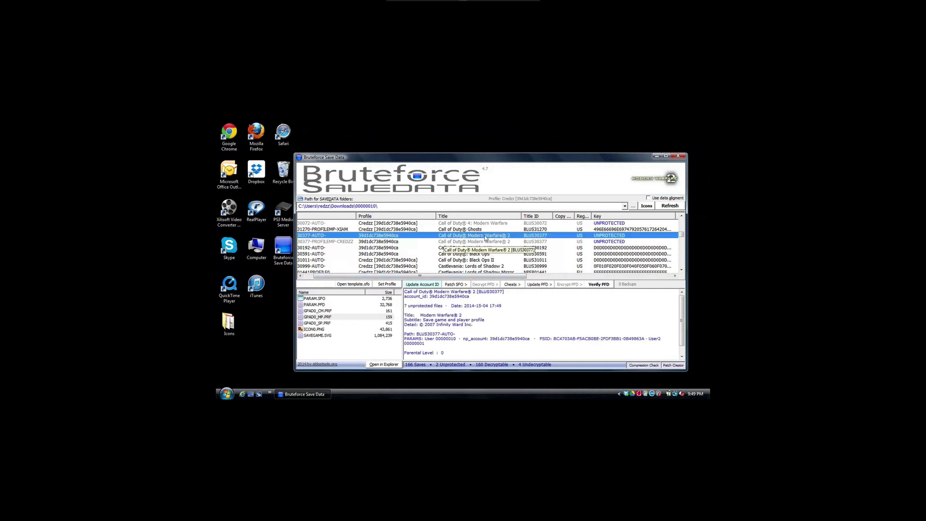
{"action": "right_click", "coordinate": [485, 238]}
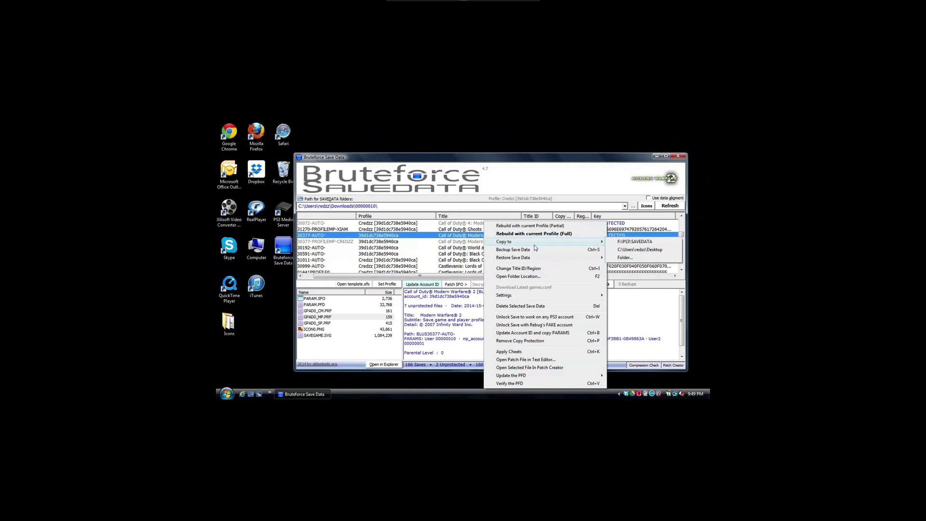
{"action": "mouse_move", "coordinate": [534, 260]}
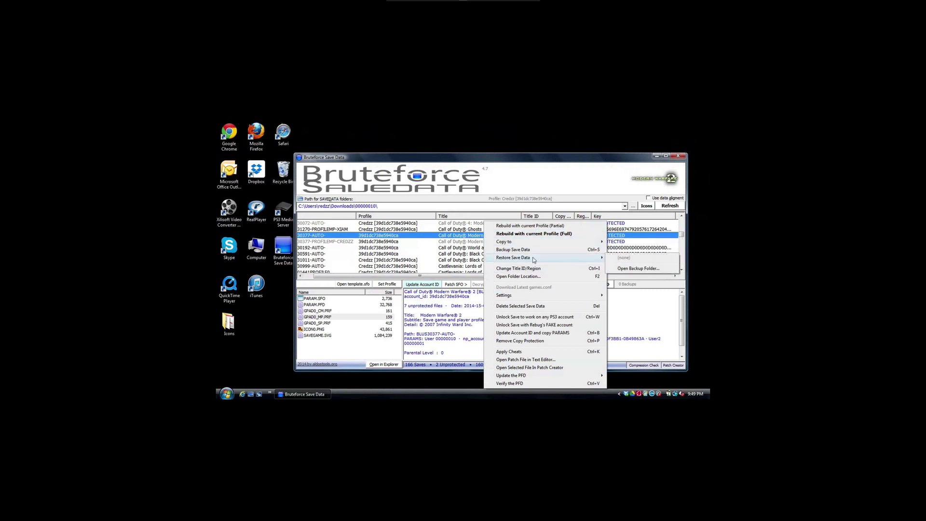
{"action": "mouse_move", "coordinate": [532, 299]}
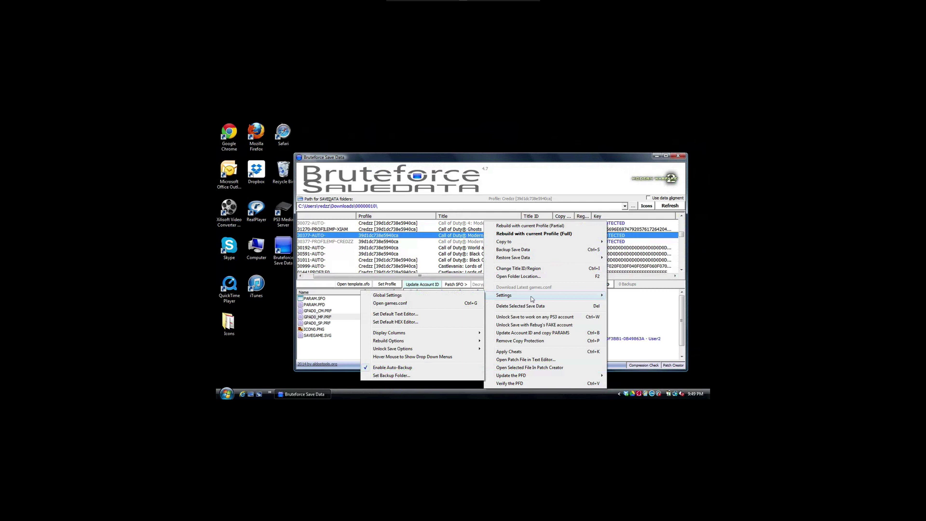
{"action": "mouse_move", "coordinate": [538, 376]}
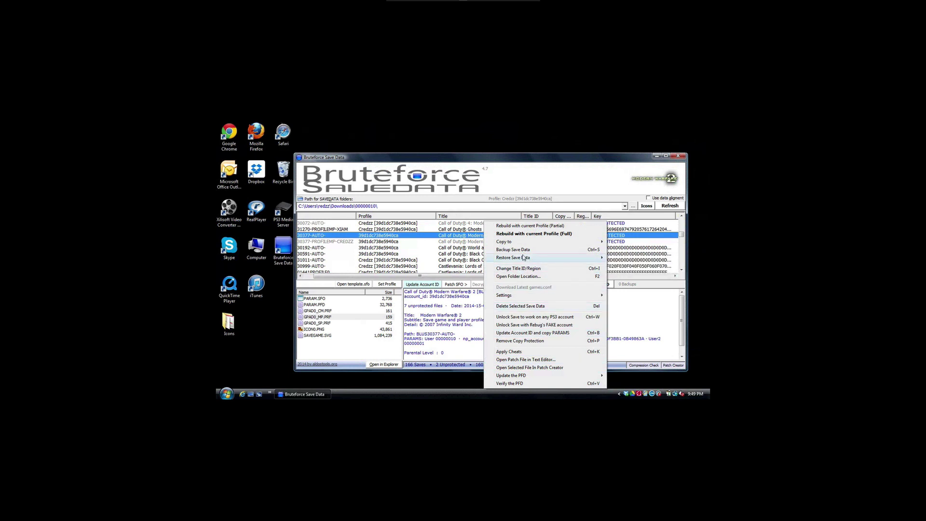
{"action": "left_click", "coordinate": [451, 236]}
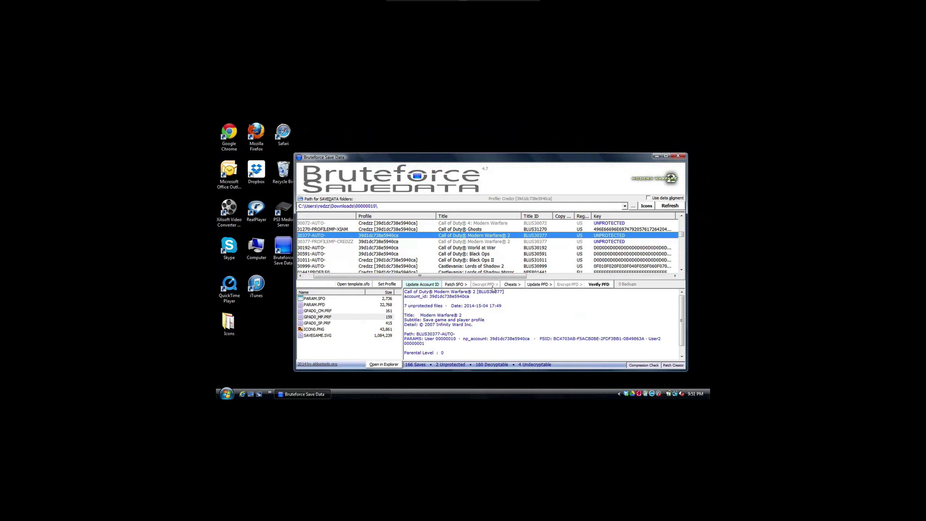
Step: Open the games.conf file from the program's settings and maximize its window
{"action": "right_click", "coordinate": [615, 237]}
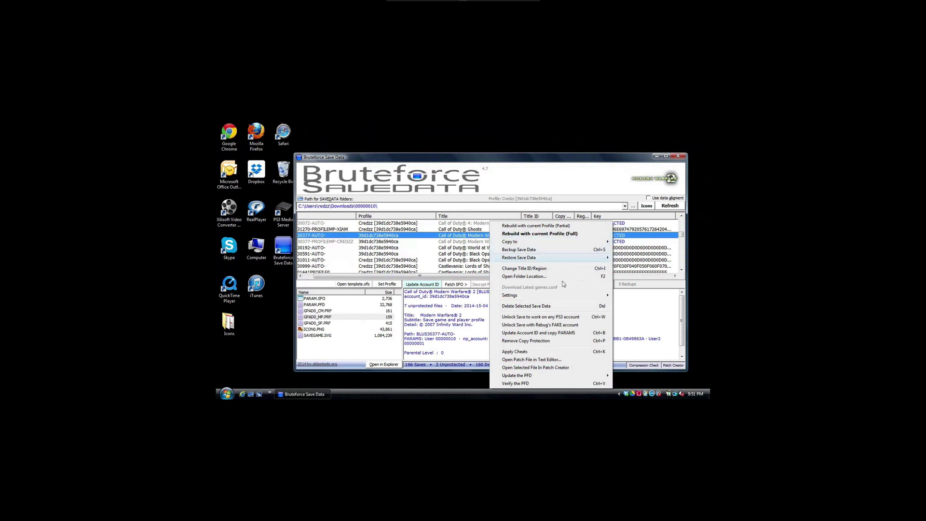
{"action": "mouse_move", "coordinate": [561, 298]}
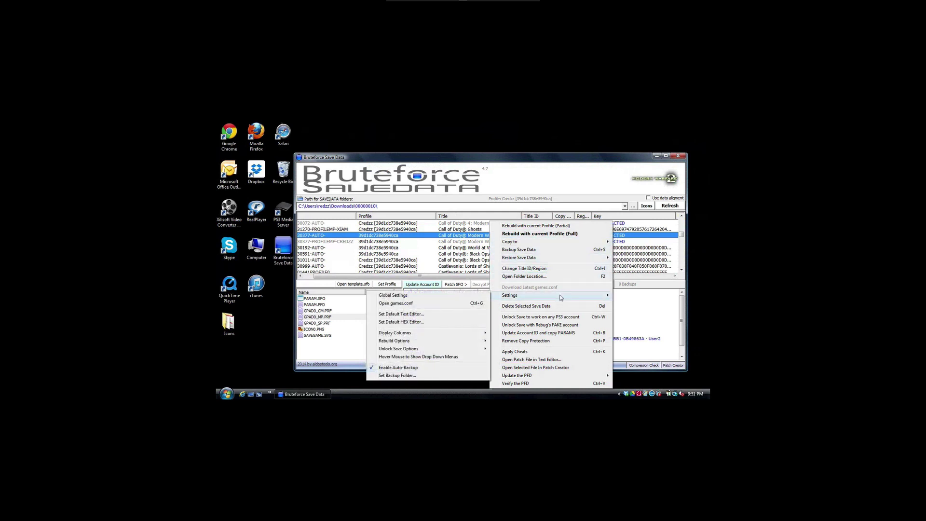
{"action": "left_click", "coordinate": [413, 304]}
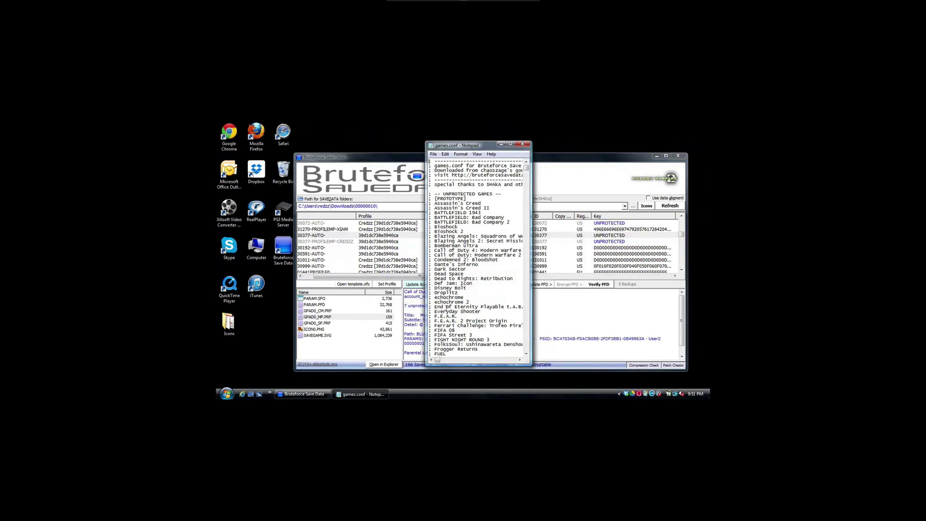
{"action": "left_click", "coordinate": [510, 144]}
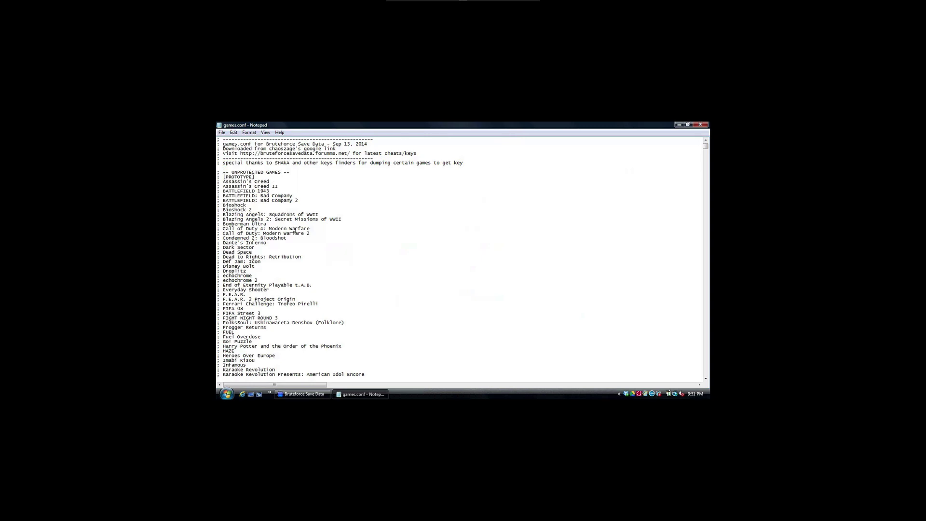
Step: Look through the unprotected games and game key entries in games.conf, then highlight the Call of Duty: Modern Warfare 2 line
{"action": "scroll", "coordinate": [295, 233], "scroll_direction": "down", "scroll_amount": 20}
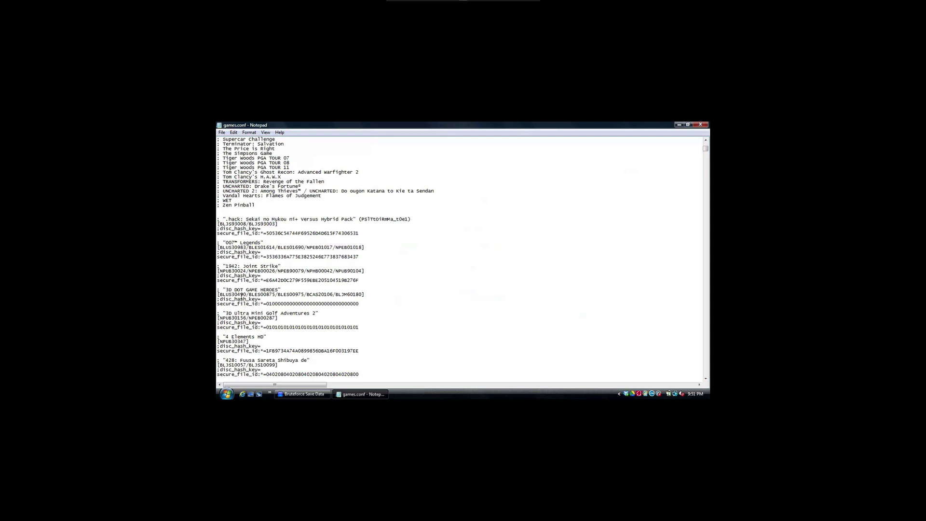
{"action": "scroll", "coordinate": [241, 296], "scroll_direction": "up", "scroll_amount": 5}
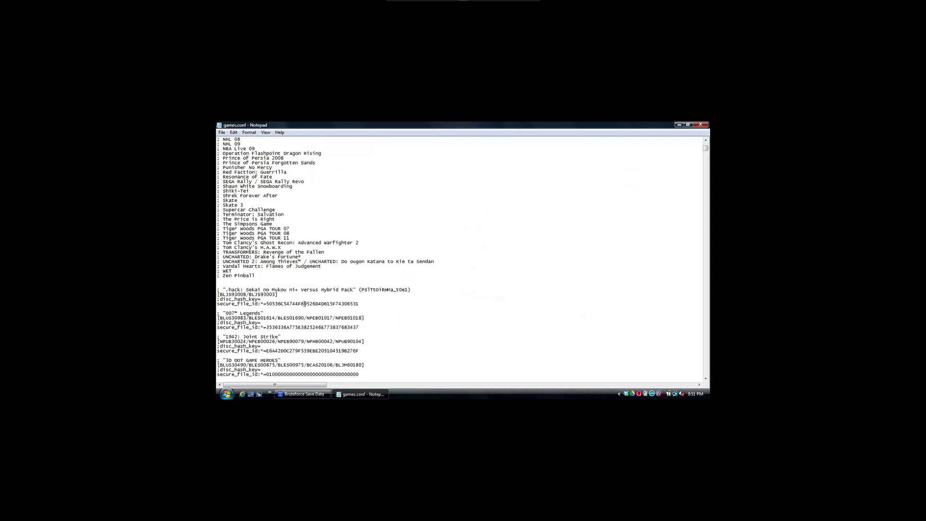
{"action": "scroll", "coordinate": [291, 299], "scroll_direction": "up", "scroll_amount": 12}
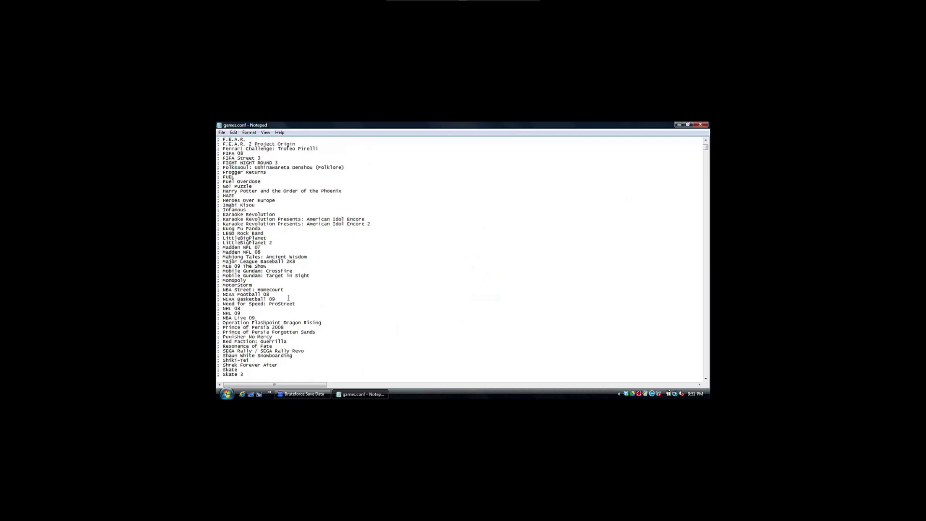
{"action": "scroll", "coordinate": [263, 195], "scroll_direction": "up", "scroll_amount": 11}
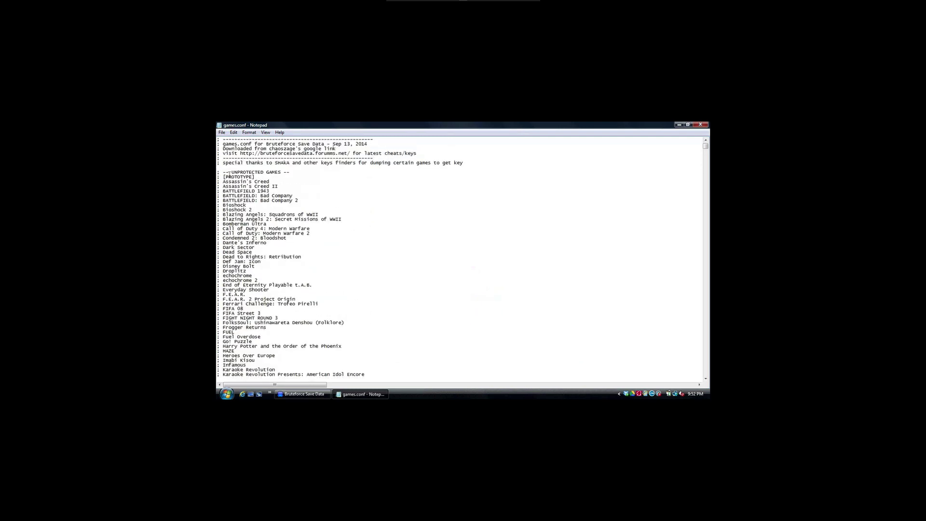
{"action": "left_click_drag", "start_coordinate": [266, 172], "coordinate": [284, 173]}
{"action": "left_click_drag", "start_coordinate": [311, 233], "coordinate": [223, 235]}
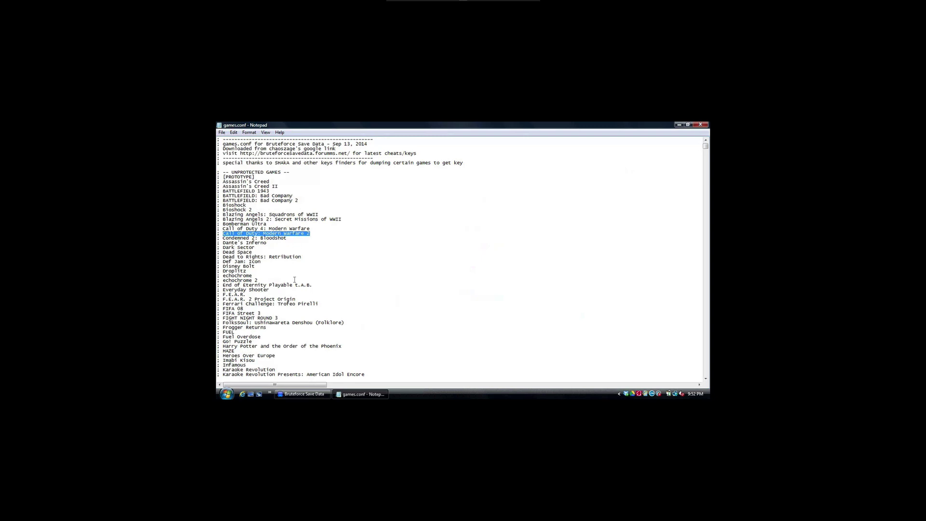
Step: Compare the secure_file_id entries of protected games with the unprotected games list in games.conf
{"action": "scroll", "coordinate": [294, 279], "scroll_direction": "down", "scroll_amount": 20}
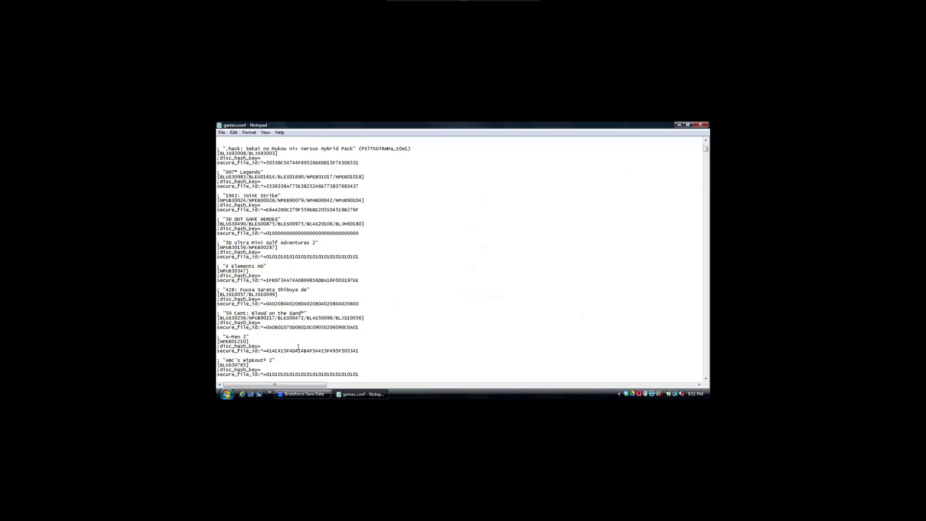
{"action": "scroll", "coordinate": [321, 341], "scroll_direction": "up", "scroll_amount": 15}
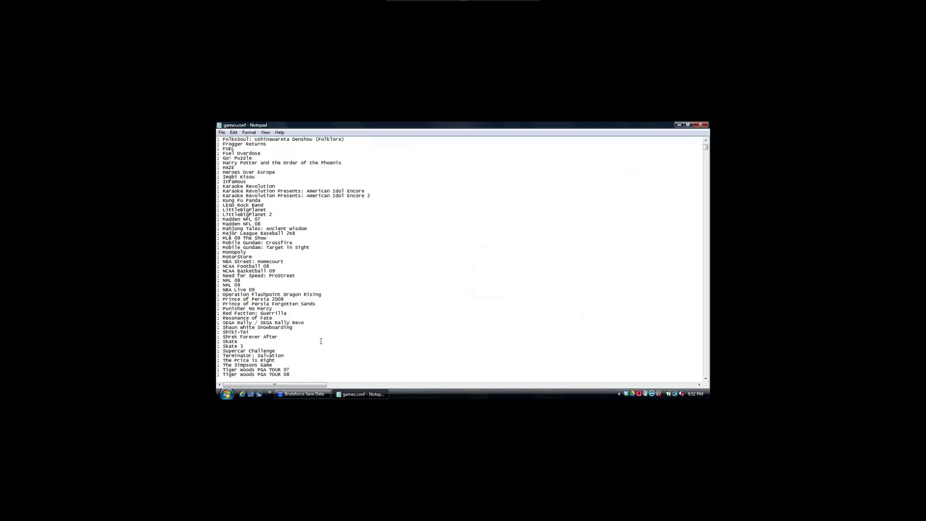
{"action": "scroll", "coordinate": [322, 341], "scroll_direction": "up", "scroll_amount": 4}
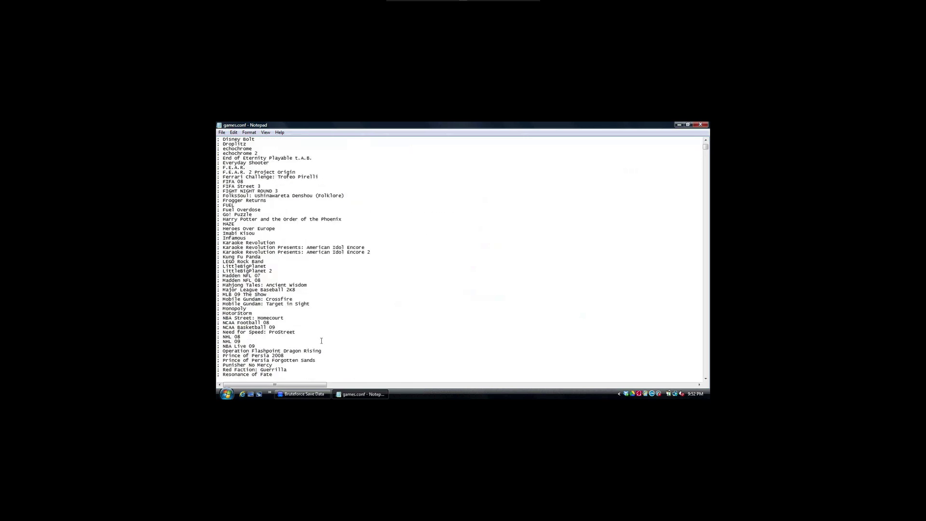
{"action": "scroll", "coordinate": [321, 341], "scroll_direction": "up", "scroll_amount": 9}
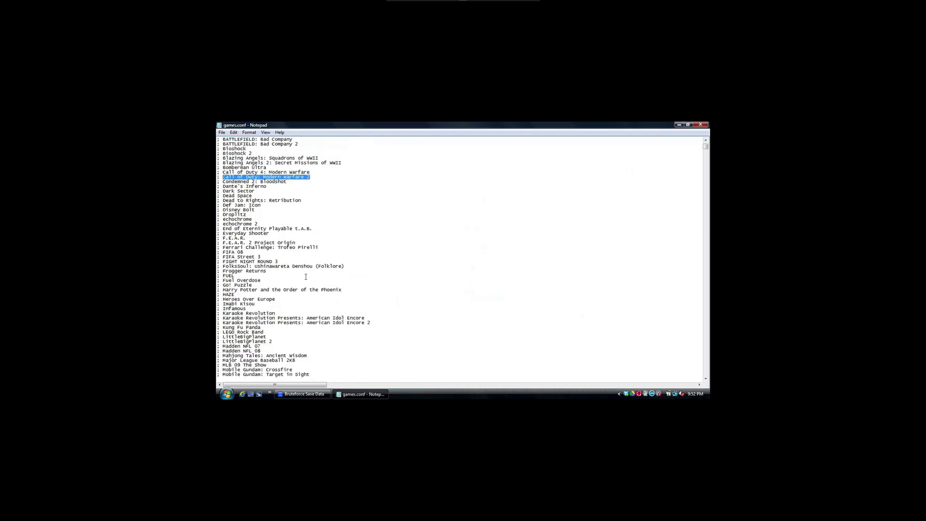